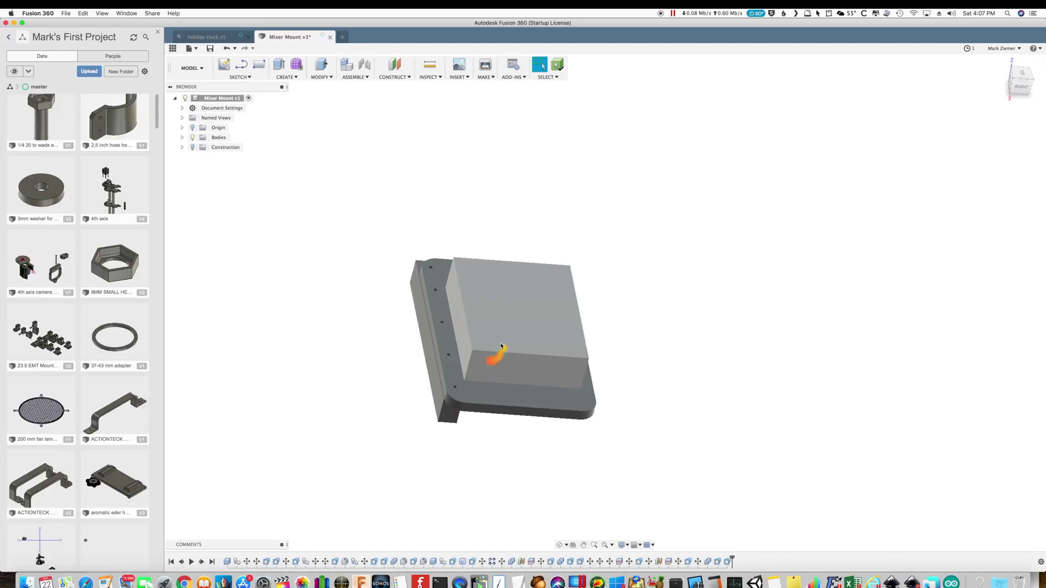
Step: Examine the mount's flat plate, edge rail and rectangular mixer block from several sides
click(504, 347)
mouse_move(504, 347)
shift+middle_down()
mouse_move(498, 409)
mouse_move(476, 424)
mouse_move(460, 418)
mouse_move(497, 450)
mouse_move(409, 422)
shift+middle_up()
click(411, 415)
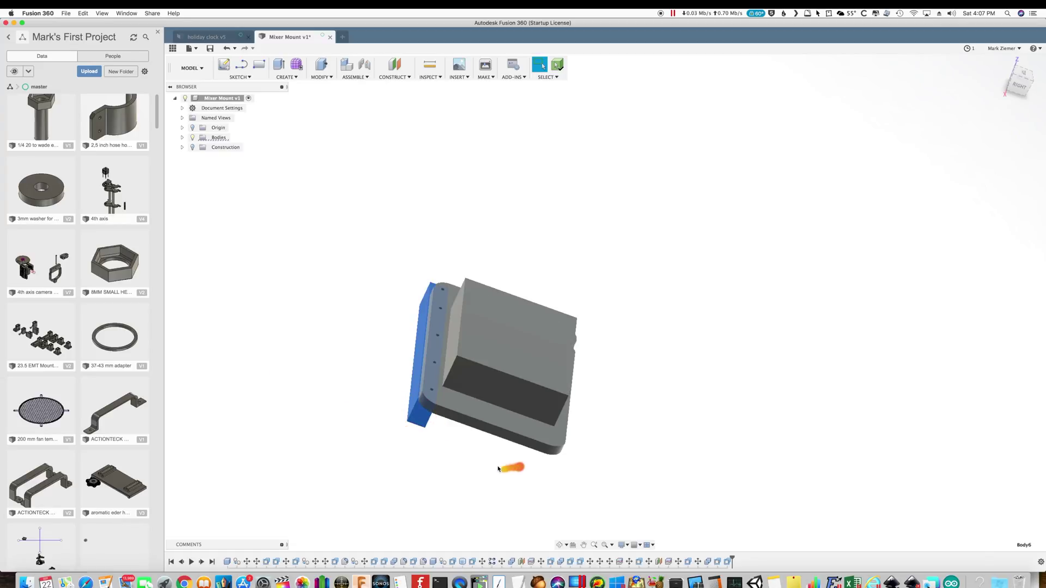
shift+middle_drag(490, 464, 547, 296)
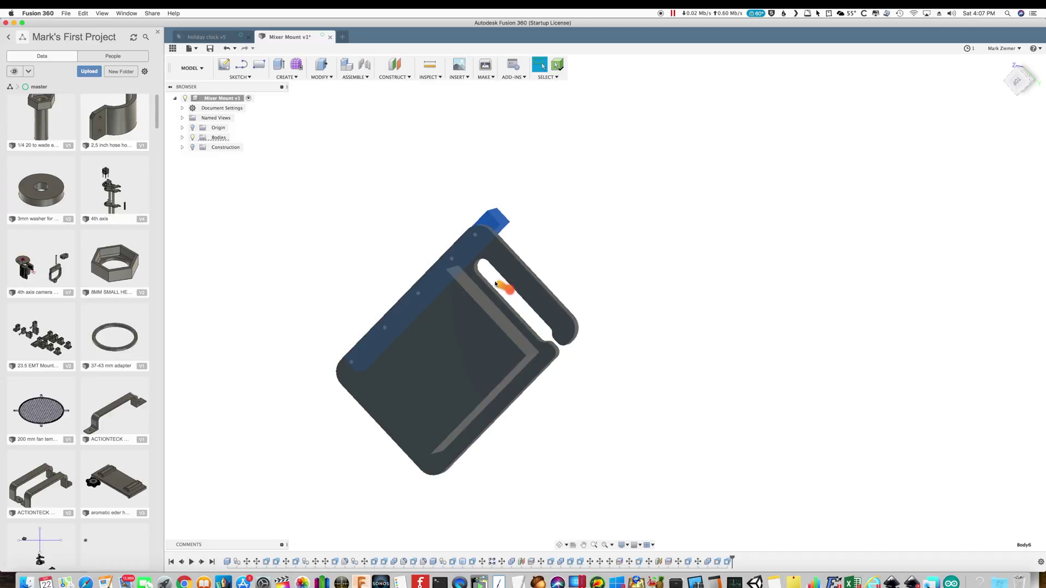
shift+middle_drag(537, 416, 588, 423)
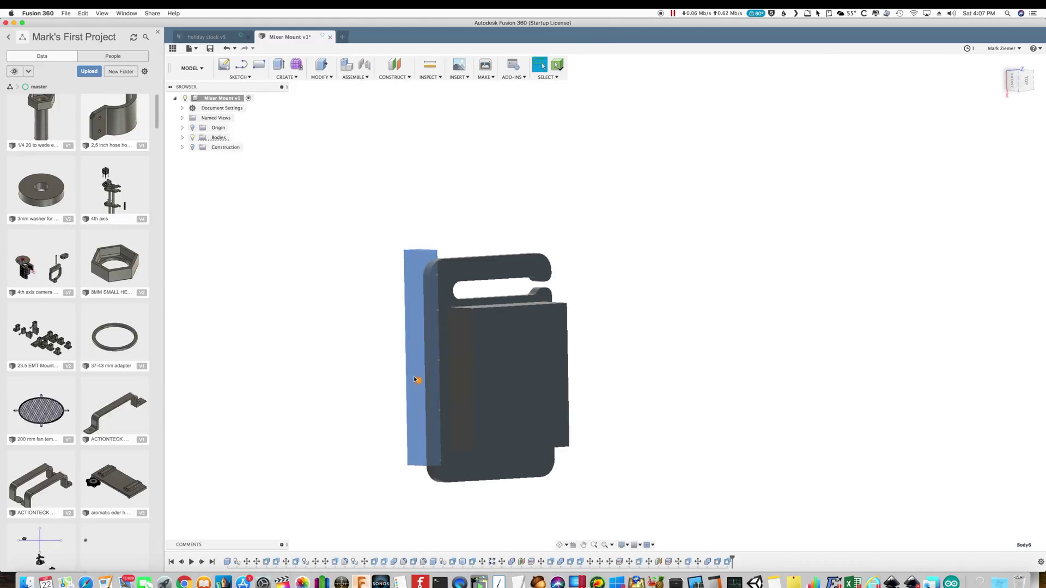
click(414, 379)
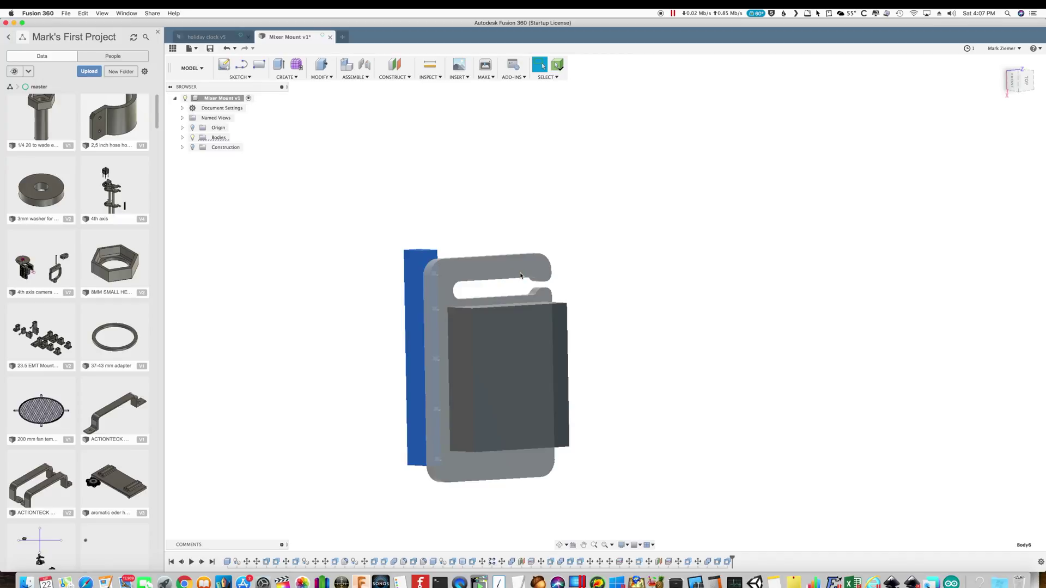
drag(524, 282, 527, 353)
shift+middle_drag(526, 360, 508, 372)
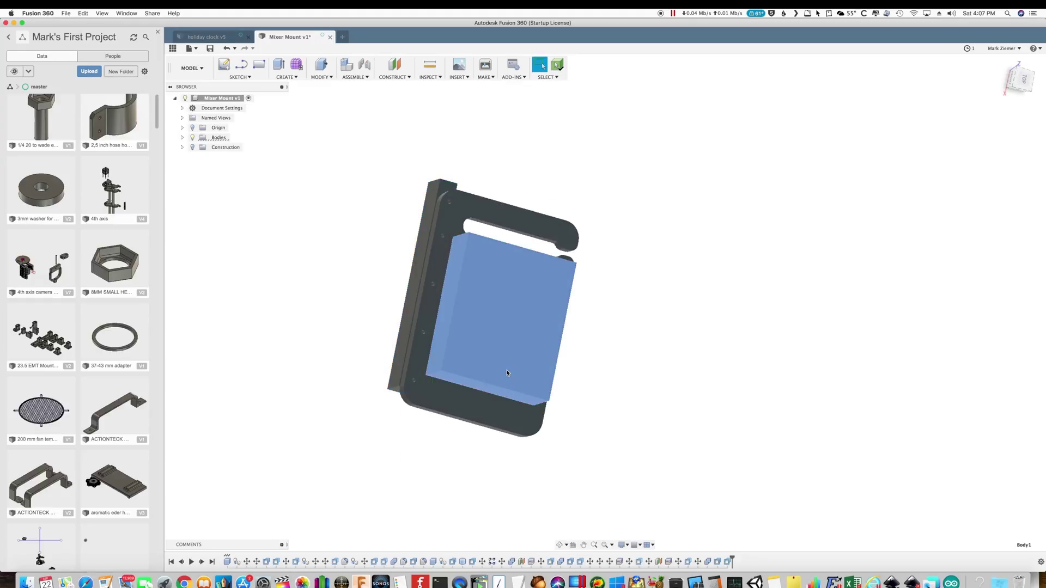
Step: Move the rectangular mixer block about 316 mm along Y, clear of the slotted plate
right_click(506, 373)
click(488, 382)
drag(472, 246, 654, 270)
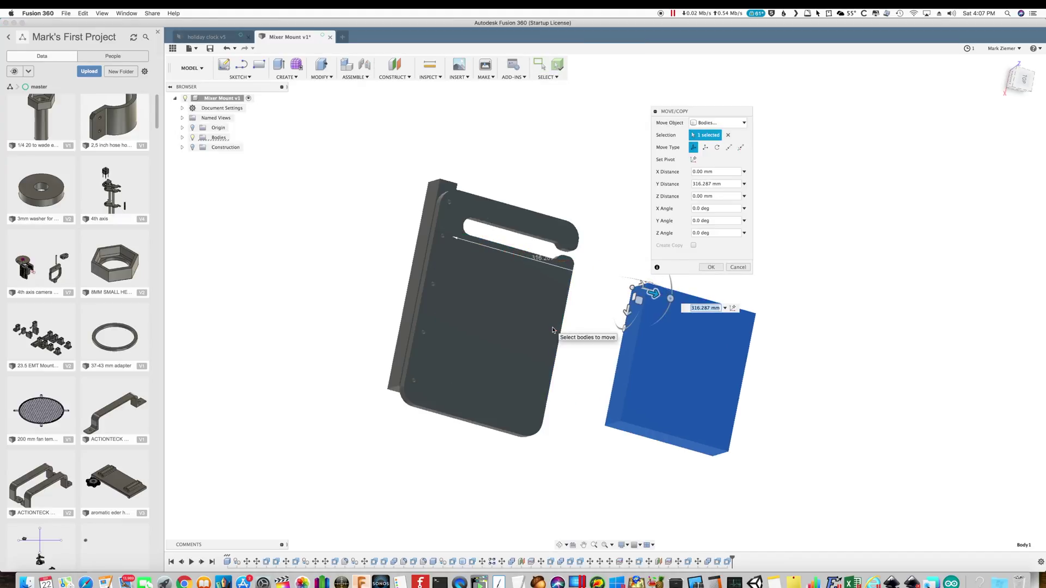
key(Return)
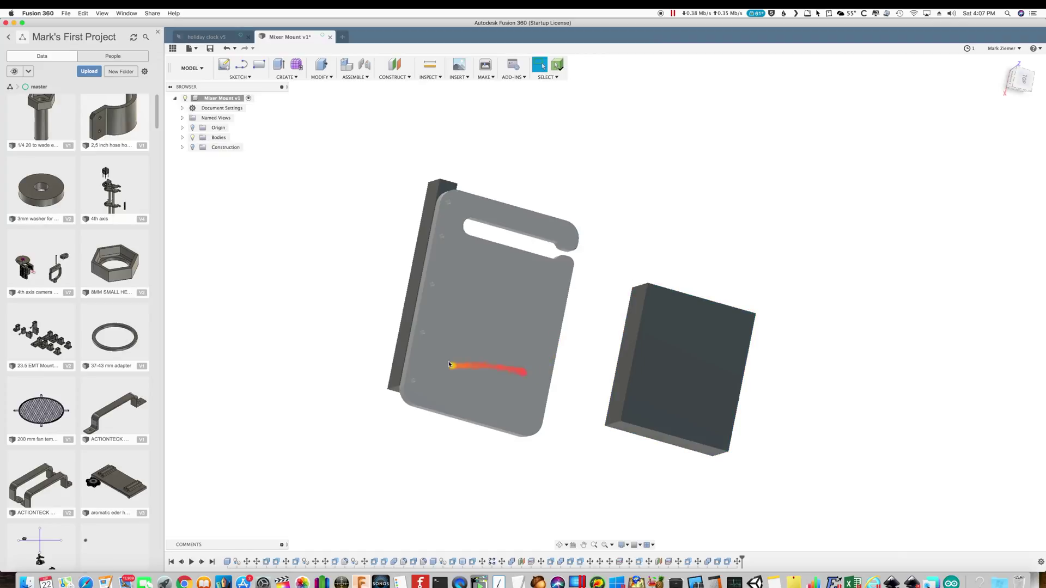
Step: Inspect the uncovered plate's row of screw holes and open slot, ending with a top view of the parts
shift+middle_drag(446, 325, 480, 407)
scroll(452, 399, up, 5)
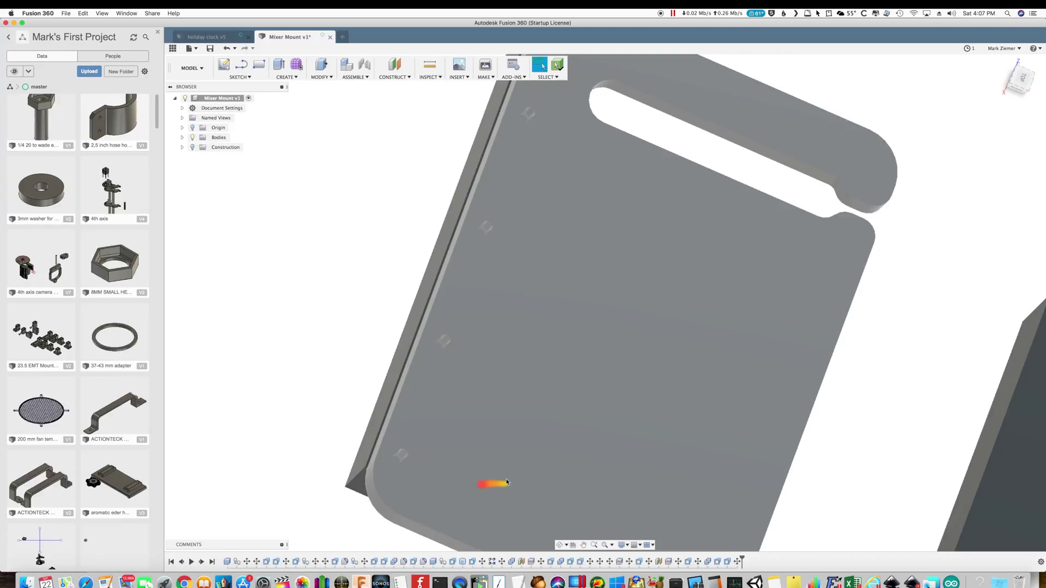
shift+middle_drag(632, 427, 493, 283)
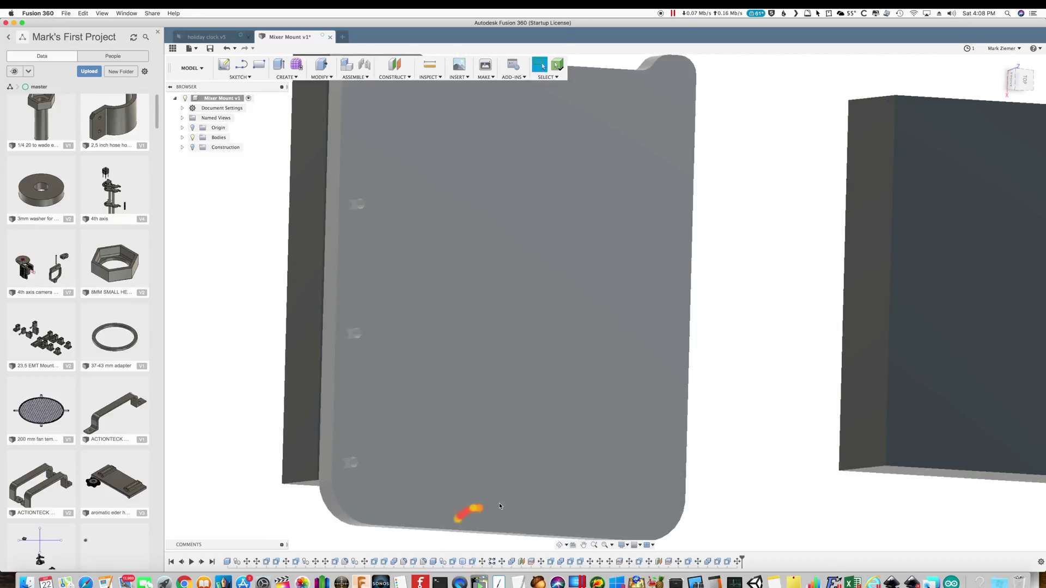
scroll(538, 468, down, 5)
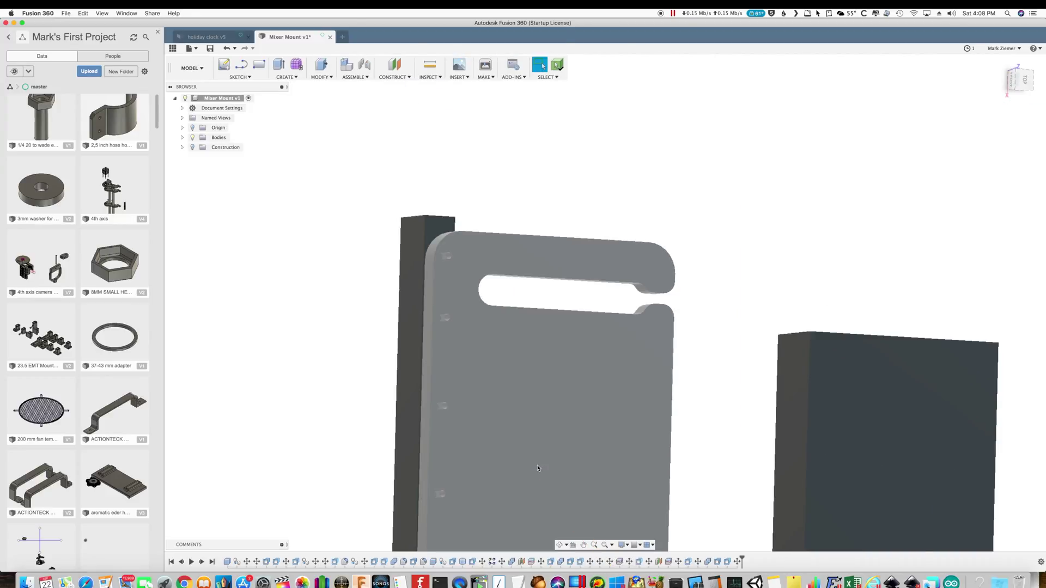
scroll(551, 462, down, 3)
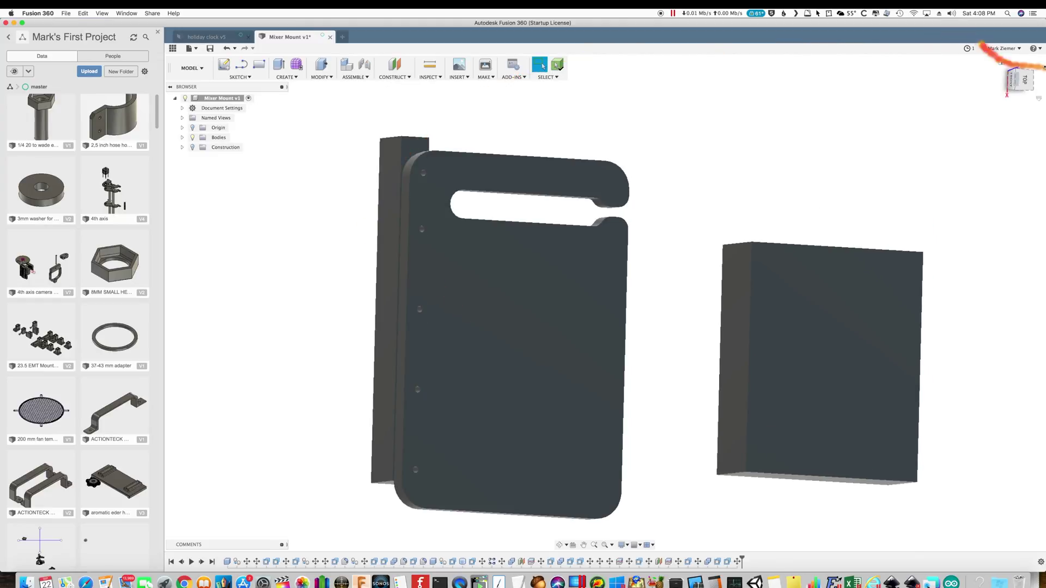
click(1026, 81)
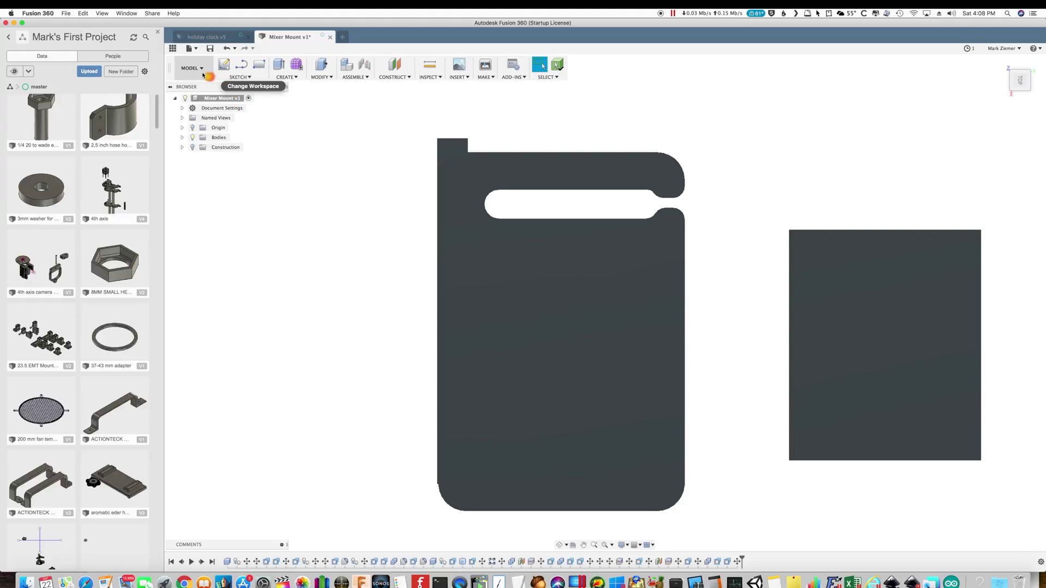
click(548, 76)
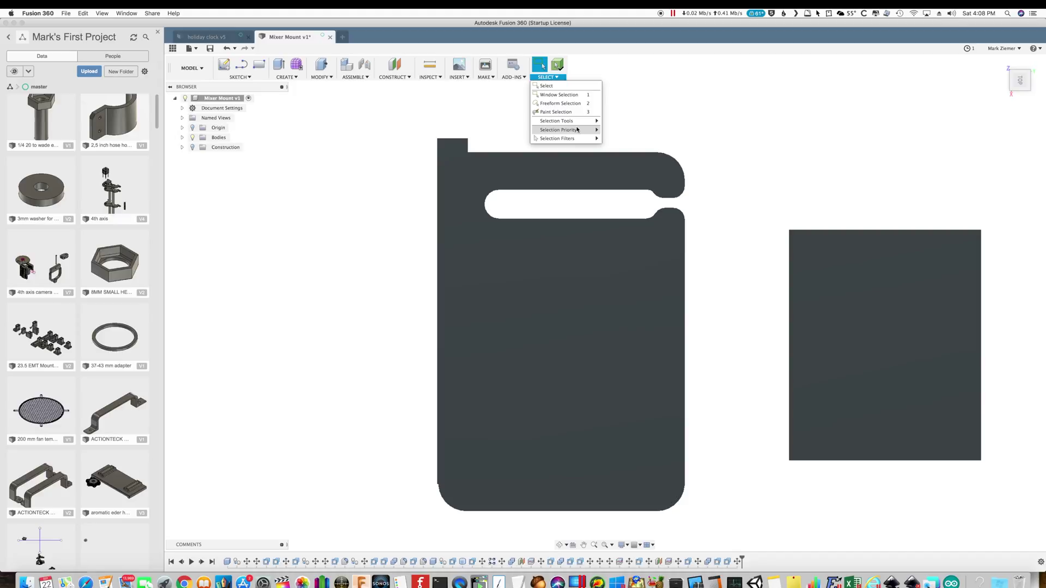
click(620, 143)
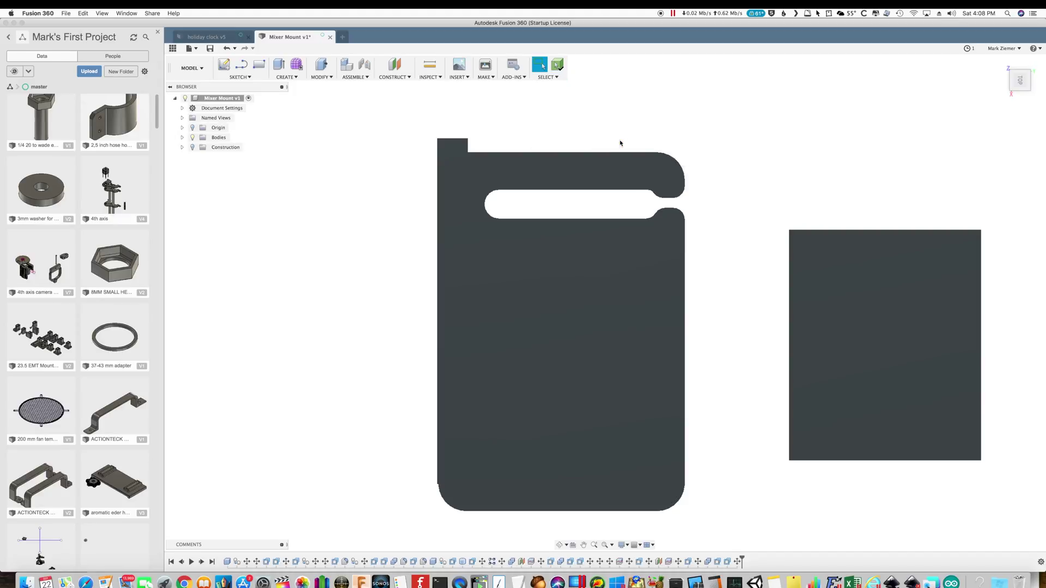
Step: Create a sketch on the plate's large slotted face and finish it without drawing anything
click(498, 268)
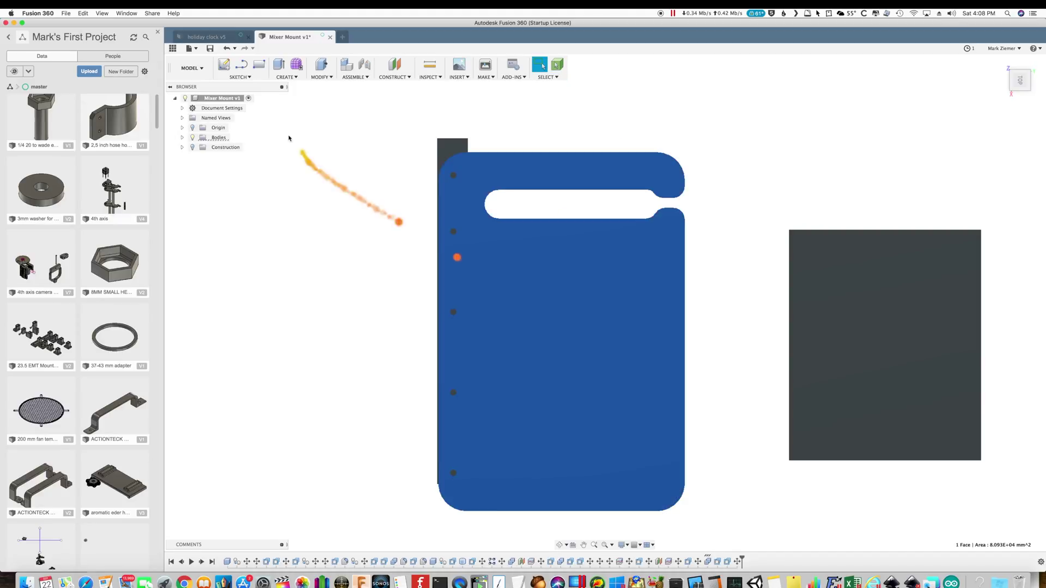
click(245, 78)
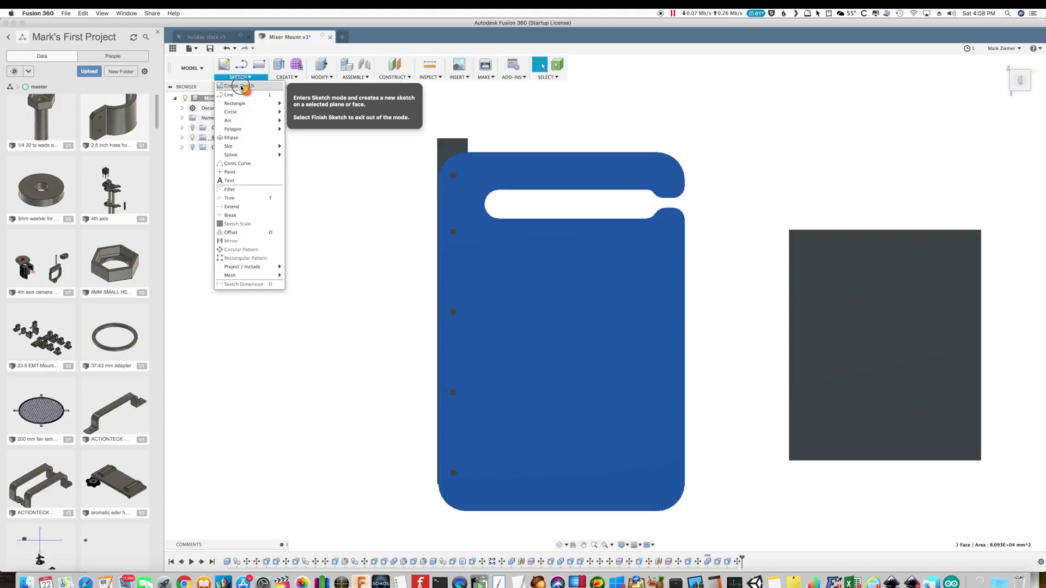
click(241, 87)
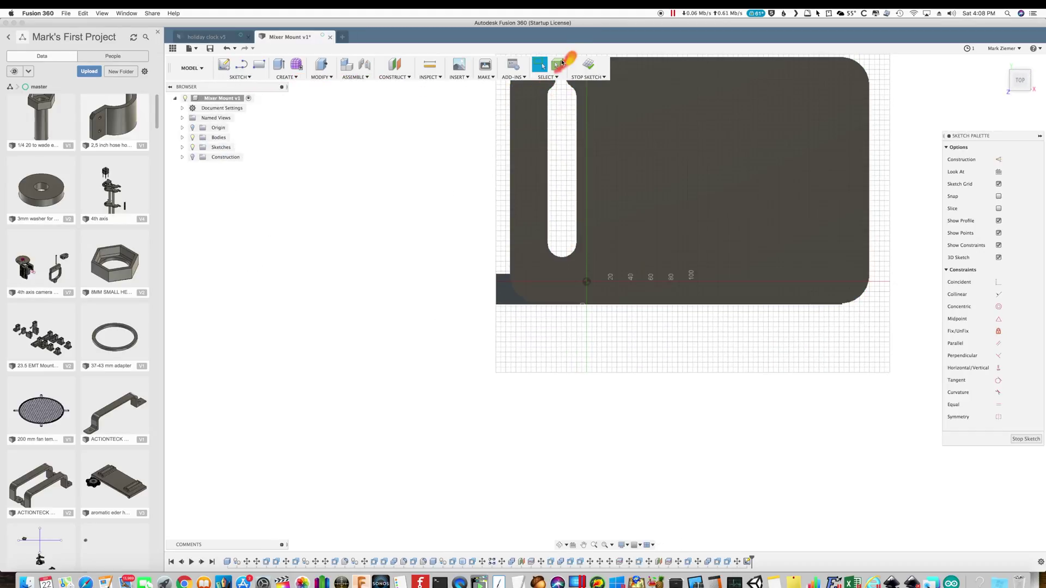
click(586, 73)
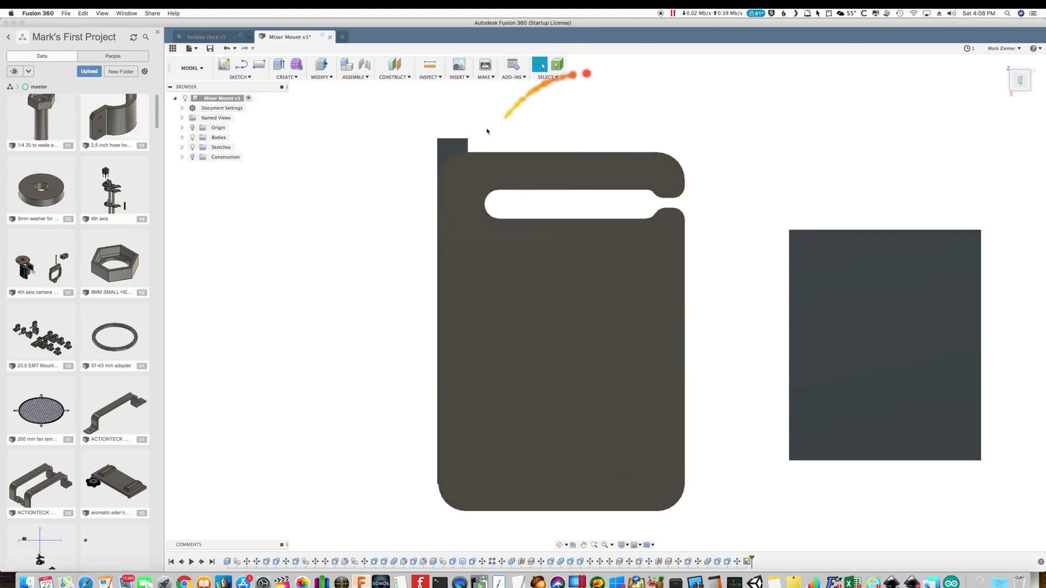
Step: Start exporting the plate's sketch as a DXF and choose the Some Old Guy Coding folder on the Eight TB drive
click(215, 156)
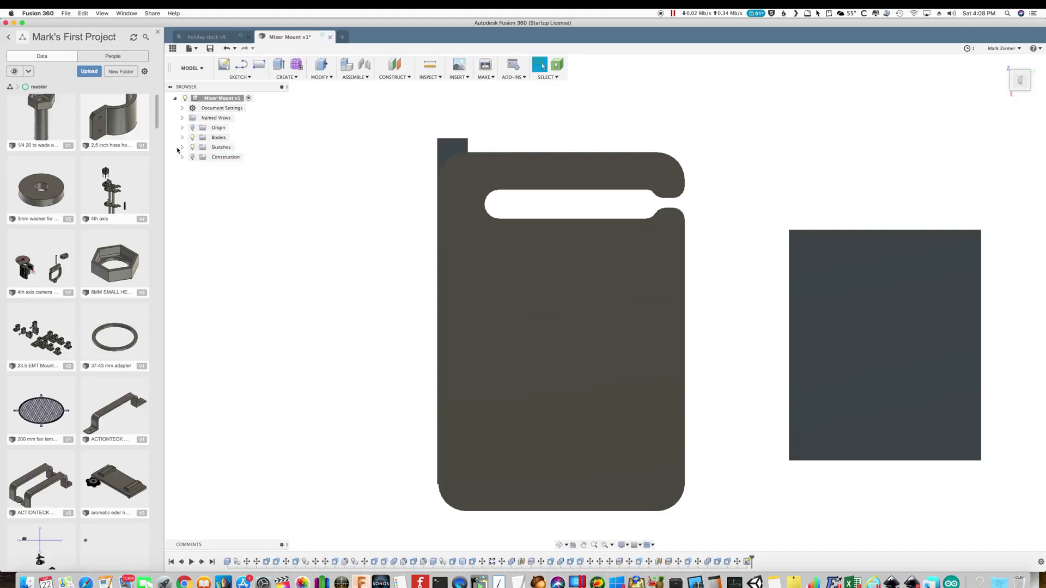
click(182, 147)
right_click(214, 158)
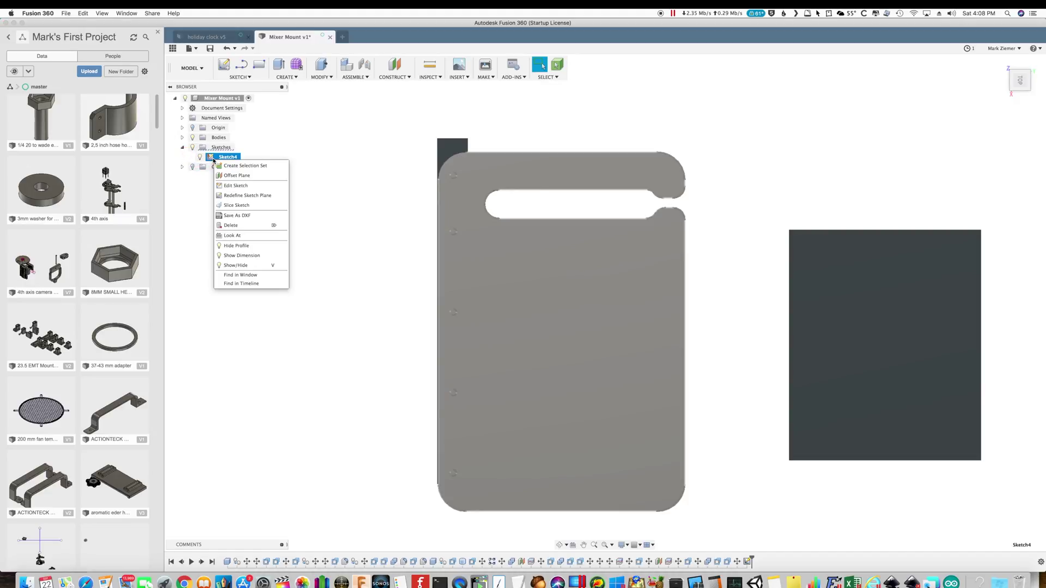
click(248, 216)
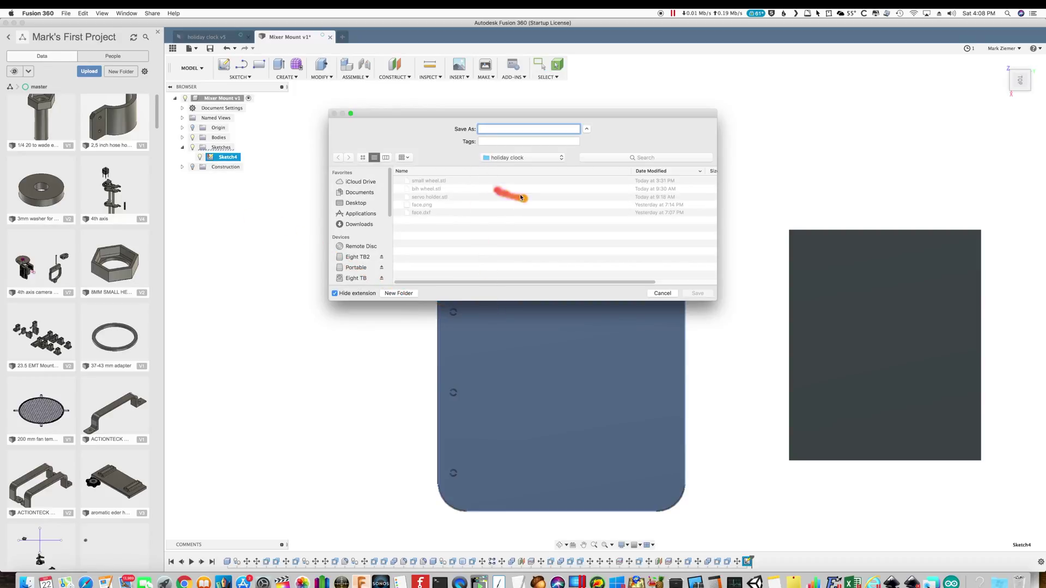
click(561, 158)
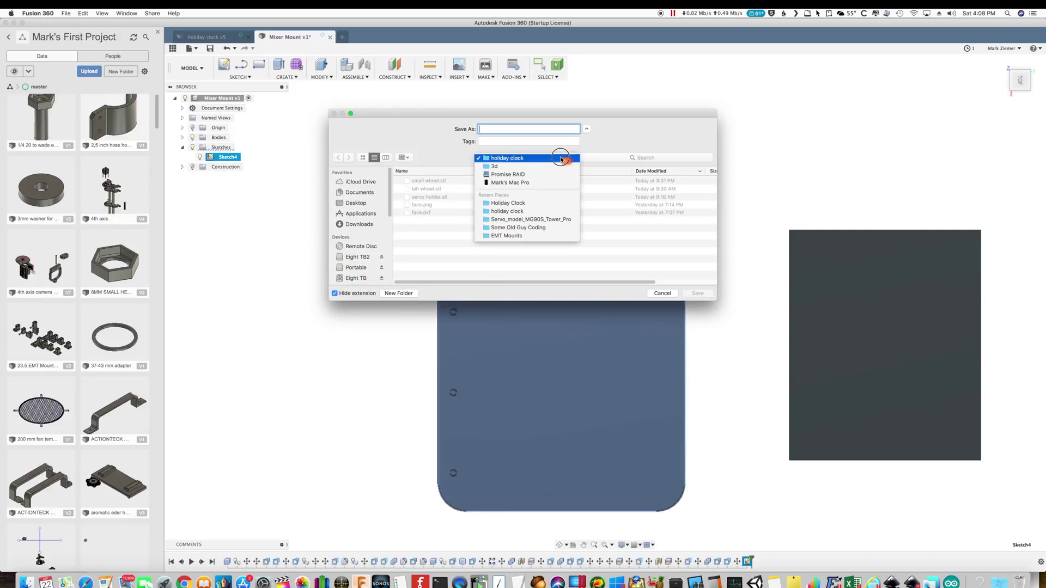
click(515, 166)
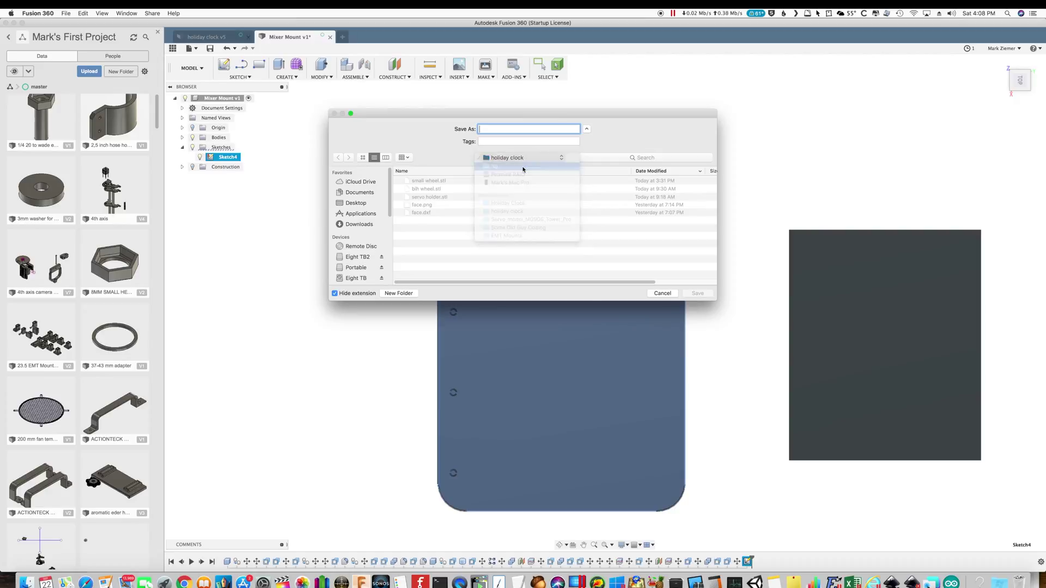
click(364, 279)
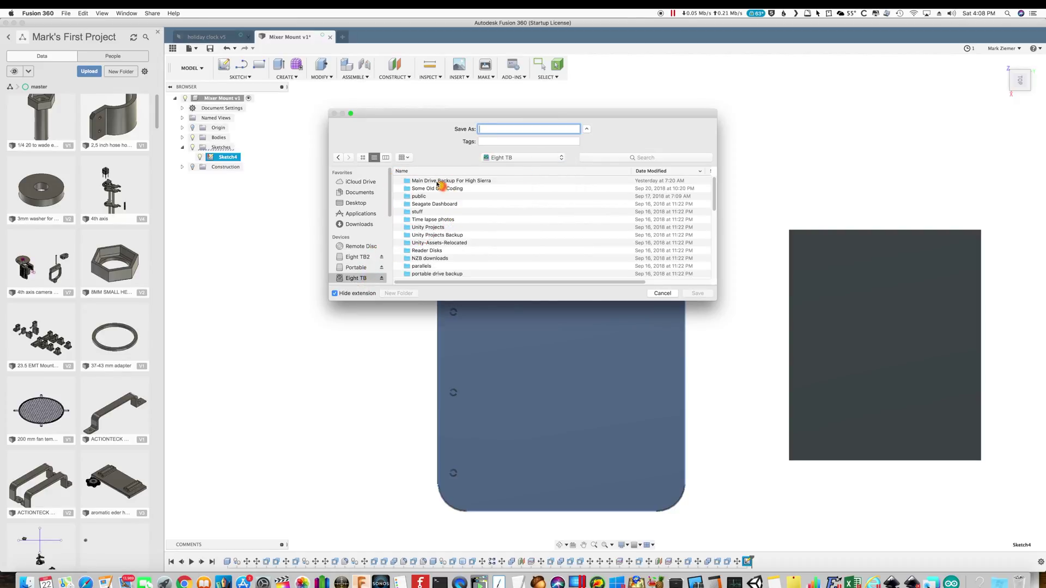
click(439, 189)
double_click(438, 189)
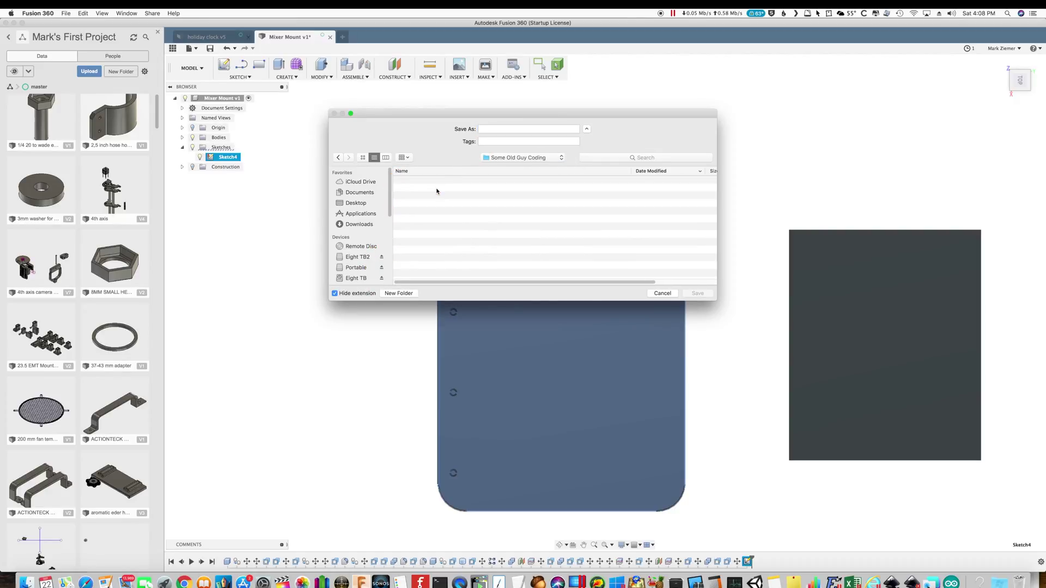
Step: Name the DXF file "mixer mount" and save it
click(505, 130)
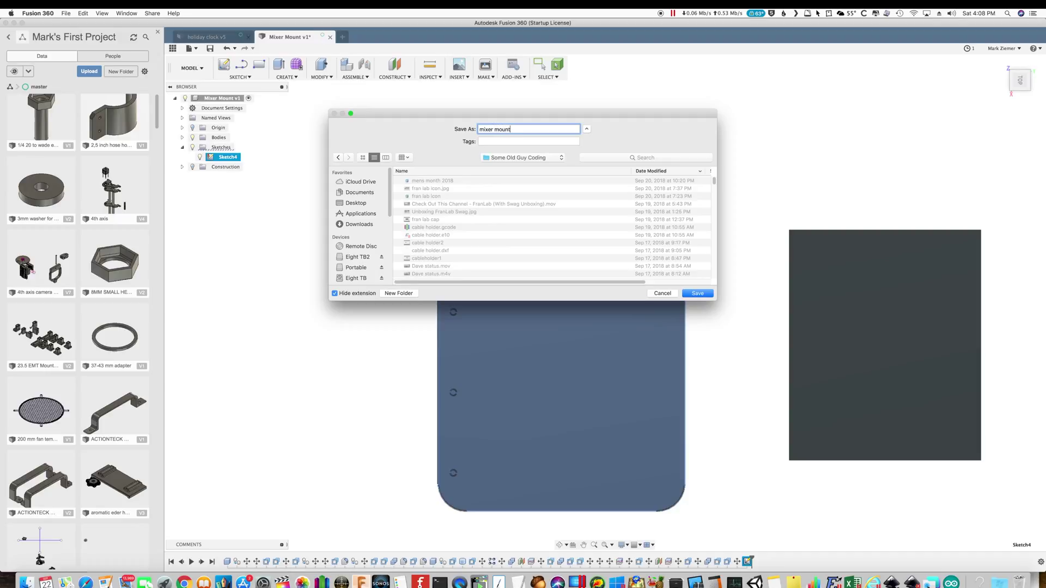
text(mixer mount)
key(Return)
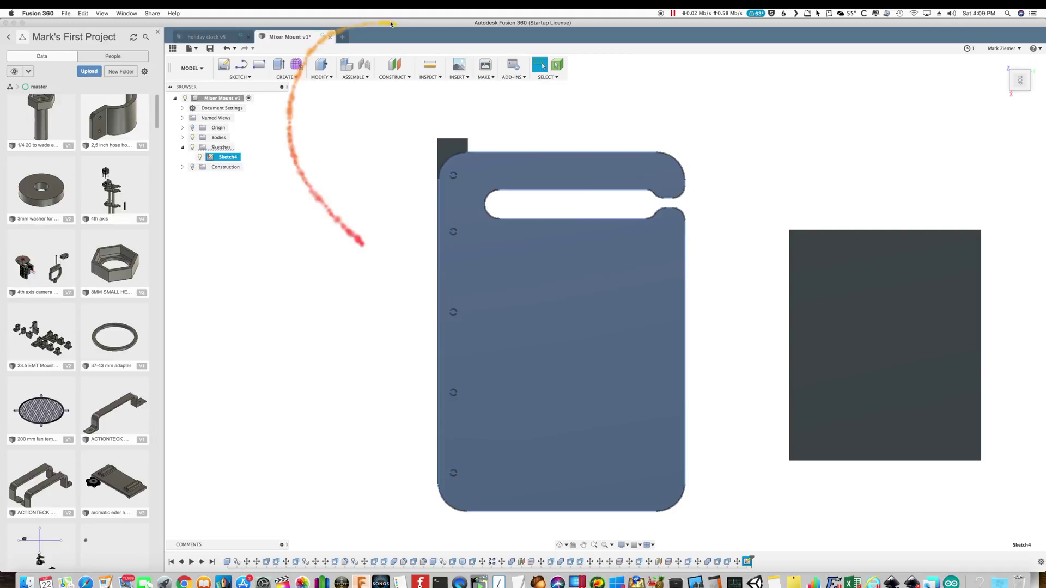
key(Escape)
click(523, 392)
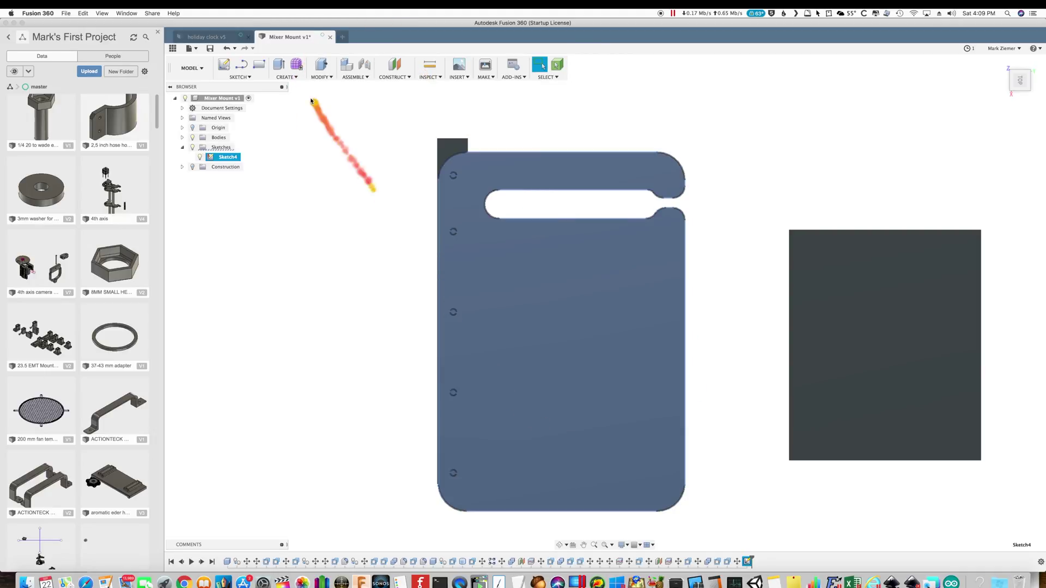